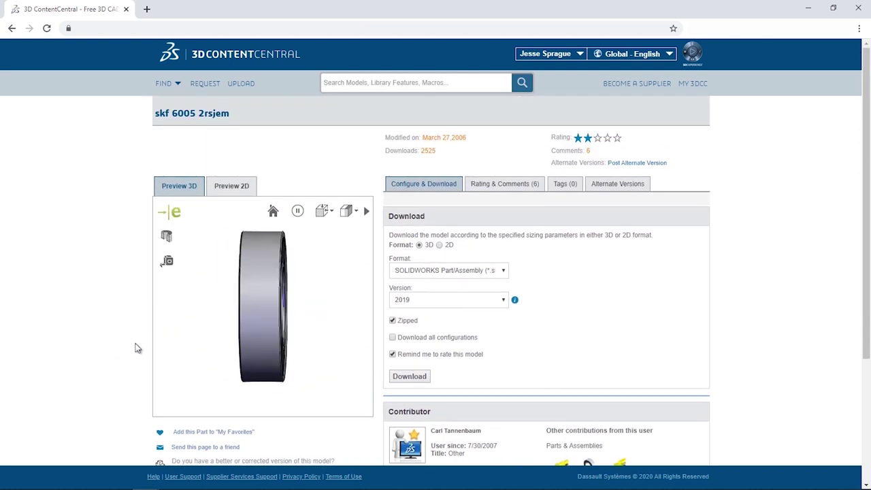
- Pause the bearing preview, tilt it to expose the bore, and measure its 23.81 mm diameter
{"action": "left_click", "coordinate": [298, 211]}
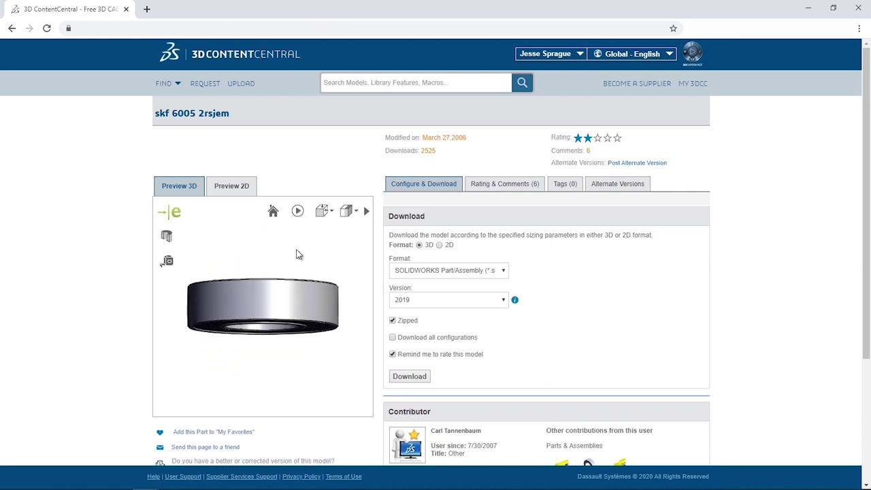
{"action": "left_click_drag", "start_coordinate": [260, 263], "coordinate": [212, 271]}
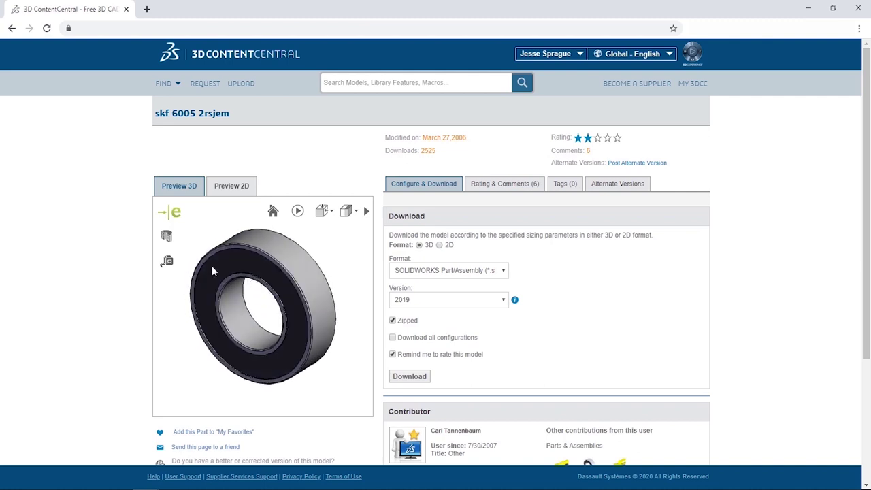
{"action": "left_click", "coordinate": [167, 263]}
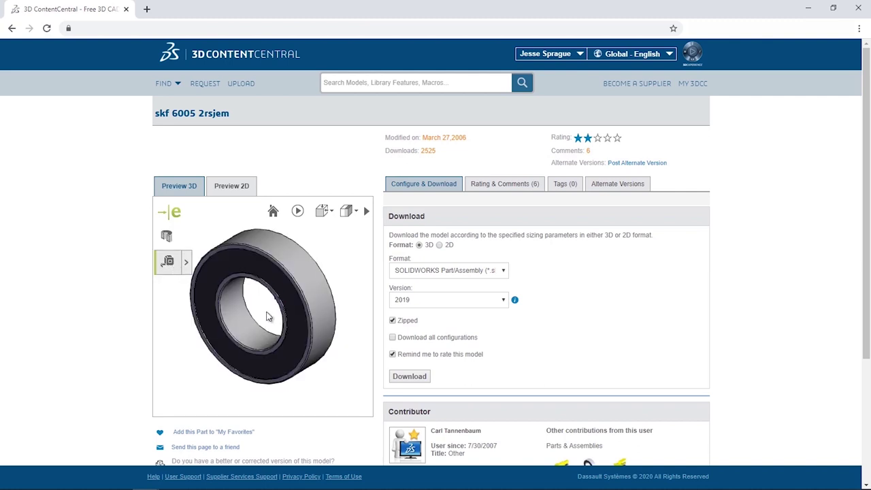
{"action": "left_click", "coordinate": [247, 325]}
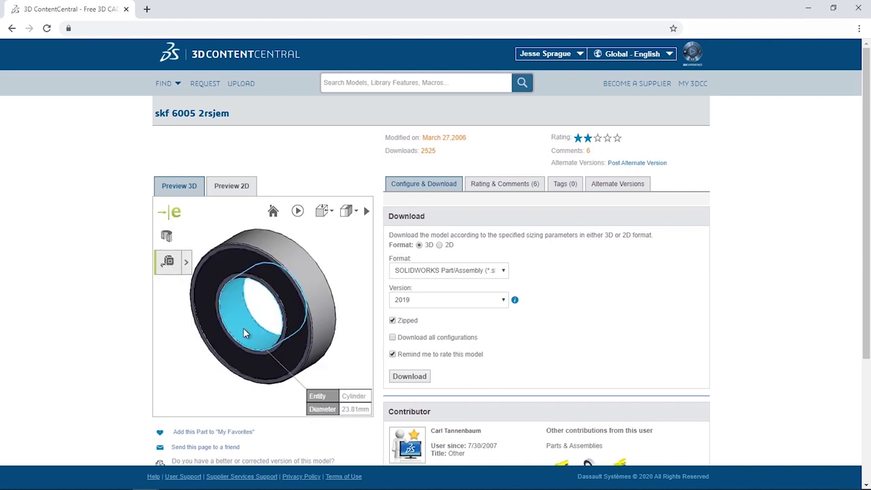
{"action": "left_click", "coordinate": [242, 328]}
{"action": "left_click", "coordinate": [182, 362]}
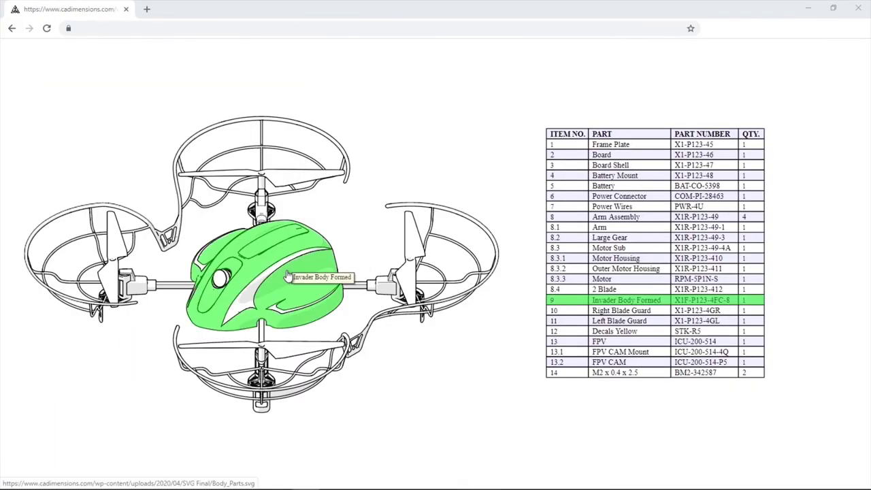
- Open drone part pages from the SVG catalog, then give the configurator drone yellow decals and an olive body
{"action": "left_click", "coordinate": [310, 283]}
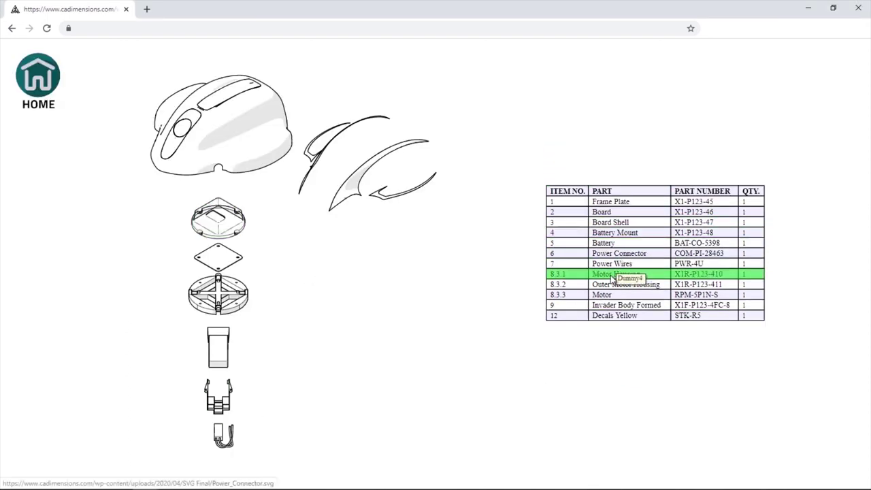
{"action": "left_click", "coordinate": [610, 222]}
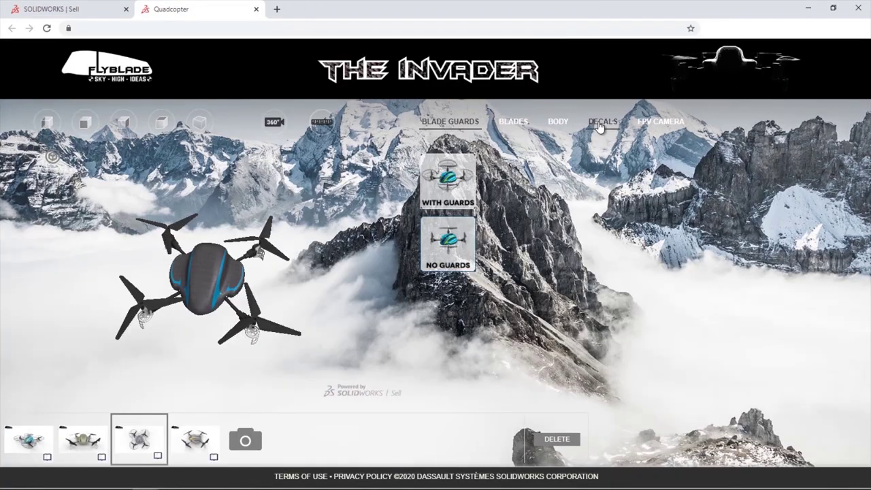
{"action": "left_click", "coordinate": [601, 122]}
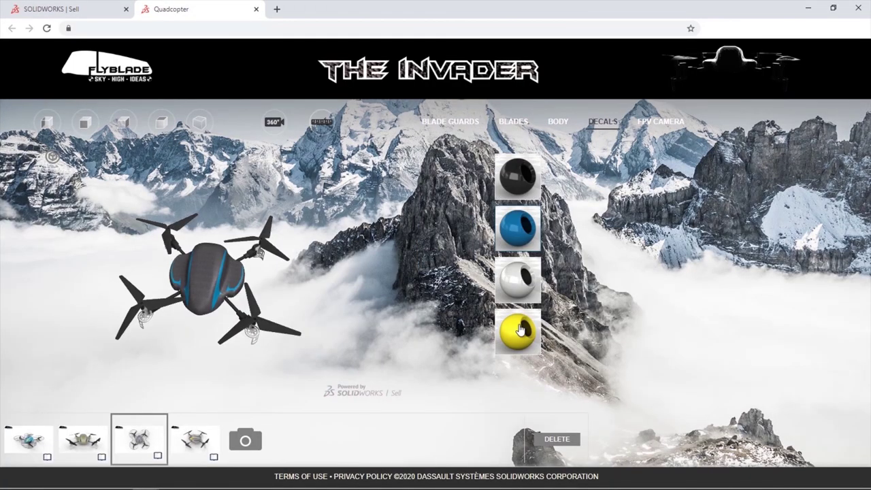
{"action": "left_click", "coordinate": [517, 331]}
{"action": "left_click", "coordinate": [558, 122]}
{"action": "left_click", "coordinate": [518, 228]}
{"action": "left_click", "coordinate": [603, 121]}
- Rotate the configurator drone, then spin the RasterVR exploded drone and sprocket views
{"action": "left_click_drag", "start_coordinate": [210, 283], "coordinate": [409, 211]}
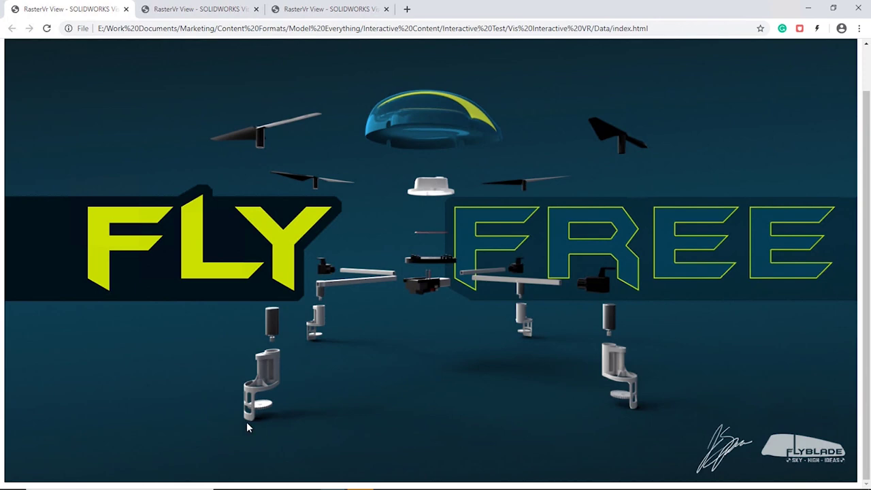
{"action": "left_click_drag", "start_coordinate": [247, 423], "coordinate": [381, 443]}
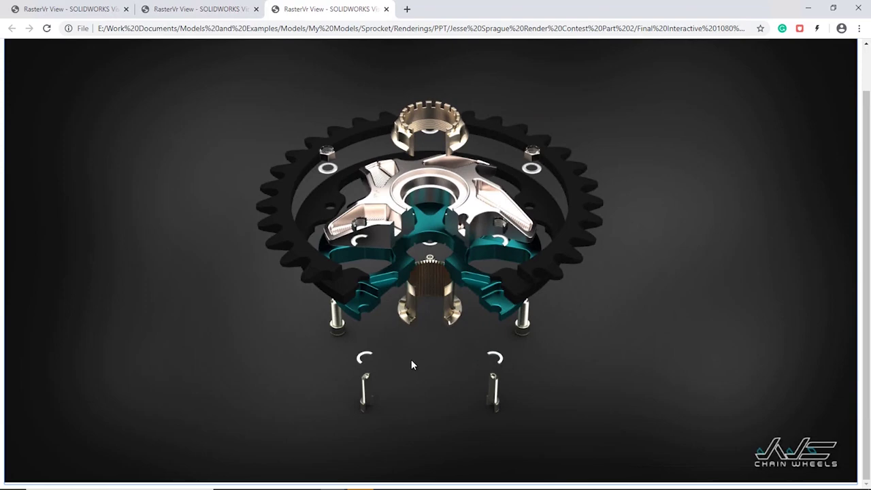
{"action": "left_click_drag", "start_coordinate": [411, 365], "coordinate": [414, 283]}
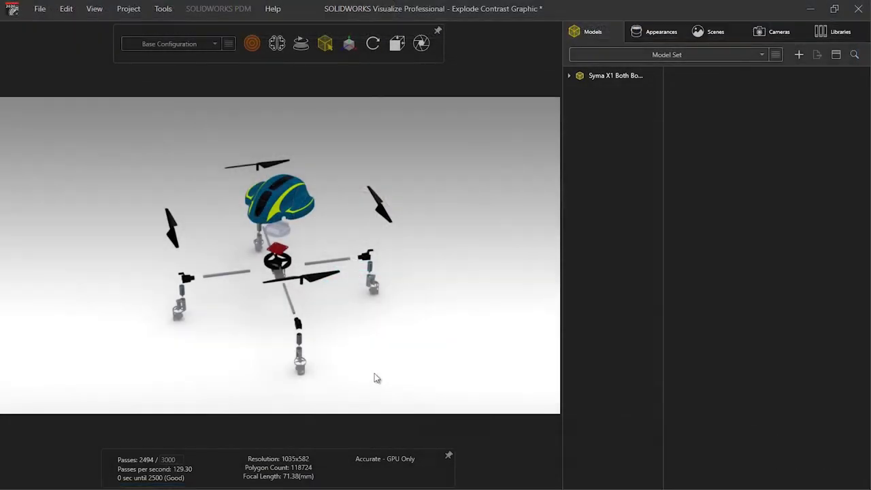
- Turn the drone to a front view and apply the Explode Contrast BG backplate
{"action": "left_click", "coordinate": [397, 43]}
{"action": "left_click", "coordinate": [386, 115]}
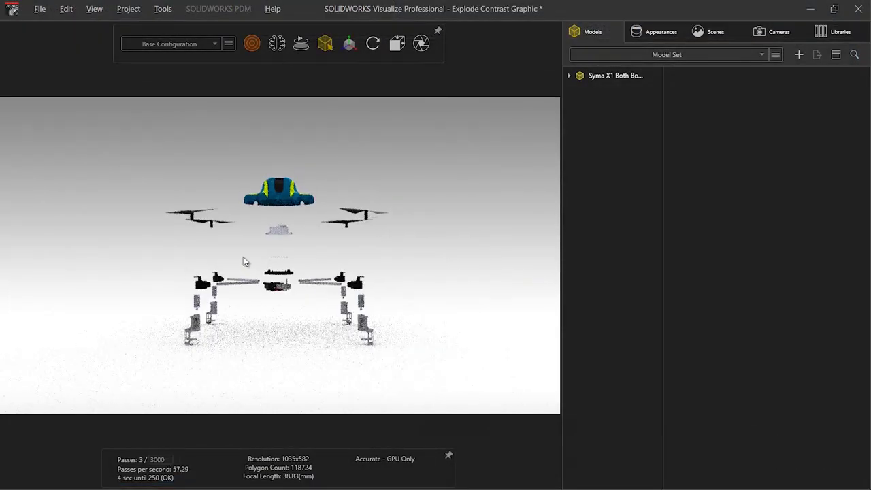
{"action": "left_click", "coordinate": [708, 32]}
{"action": "left_click", "coordinate": [606, 242]}
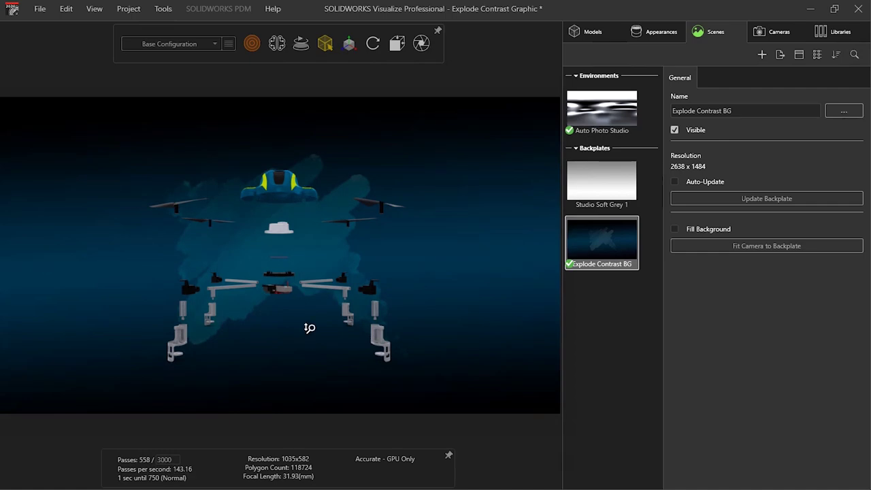
{"action": "mouse_move", "coordinate": [311, 326]}
{"action": "left_mouse_down"}
{"action": "mouse_move", "coordinate": [296, 342]}
{"action": "mouse_move", "coordinate": [294, 329]}
{"action": "left_mouse_up"}
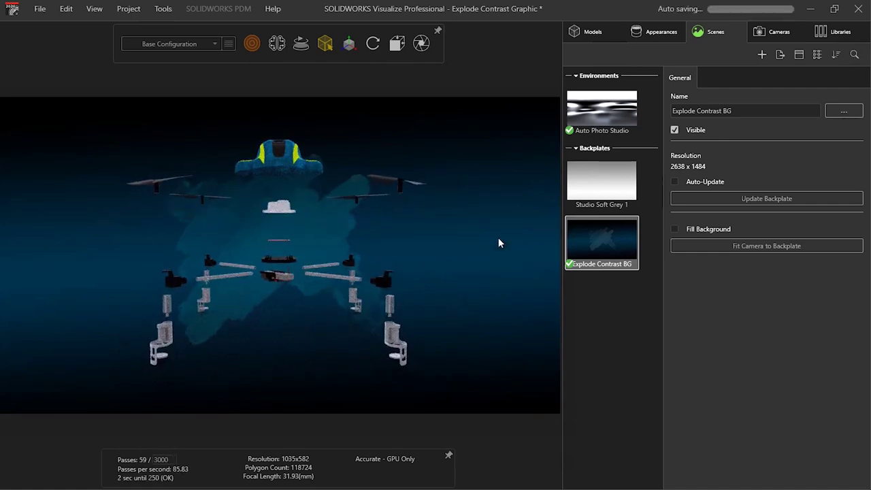
- Light the scene with the Classic Photo Studio environment and open its advanced settings
{"action": "left_click", "coordinate": [820, 32]}
{"action": "left_click_drag", "start_coordinate": [826, 109], "coordinate": [496, 200]}
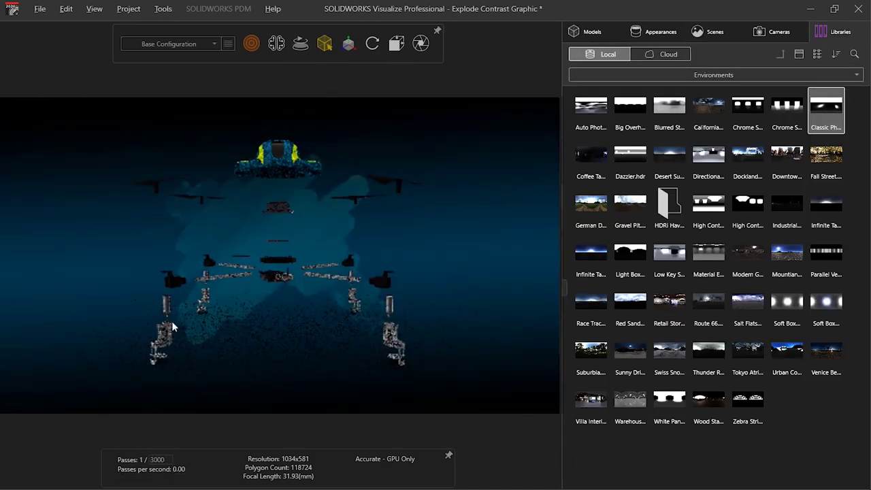
{"action": "left_click", "coordinate": [707, 32]}
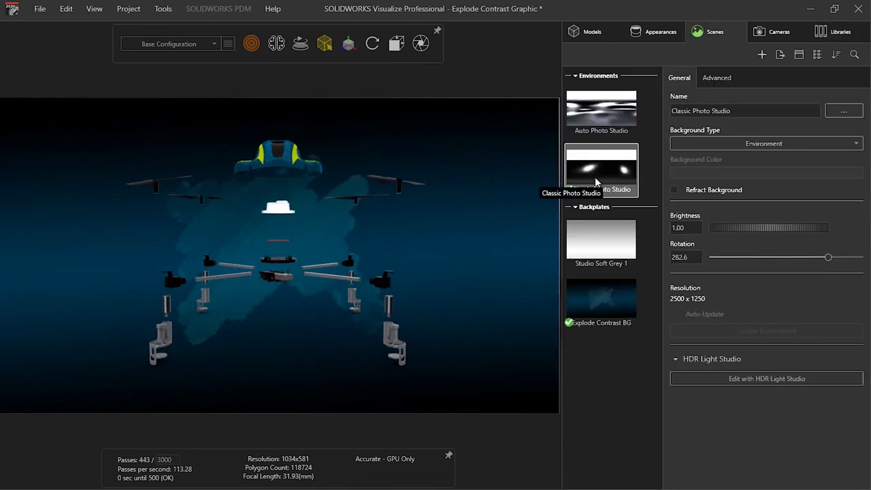
{"action": "left_click", "coordinate": [716, 78]}
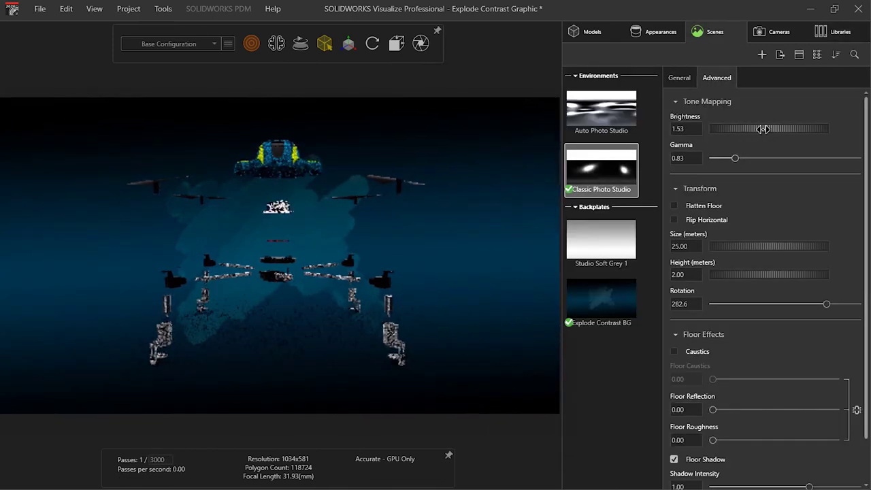
- Set the render Output Mode to Interactive Image, using 8 orbits of 36 images
{"action": "left_click", "coordinate": [420, 45]}
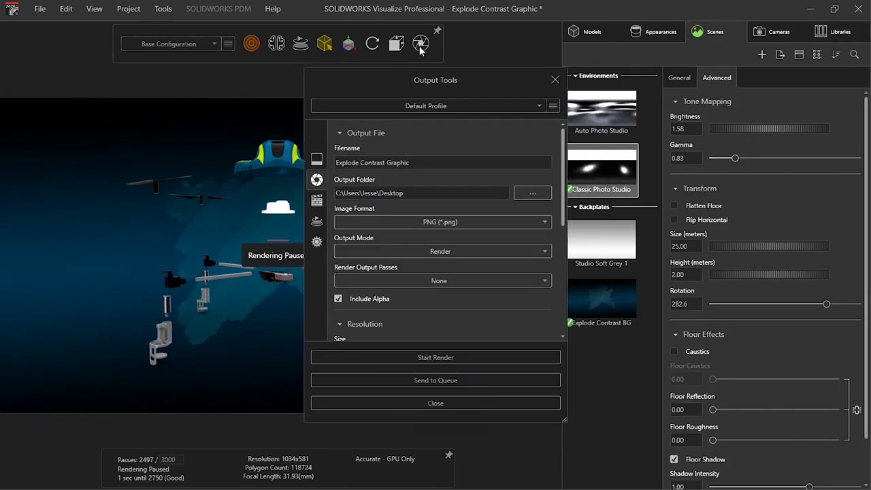
{"action": "left_click", "coordinate": [427, 252]}
{"action": "left_click", "coordinate": [391, 321]}
{"action": "left_click_drag", "start_coordinate": [559, 205], "coordinate": [553, 270]}
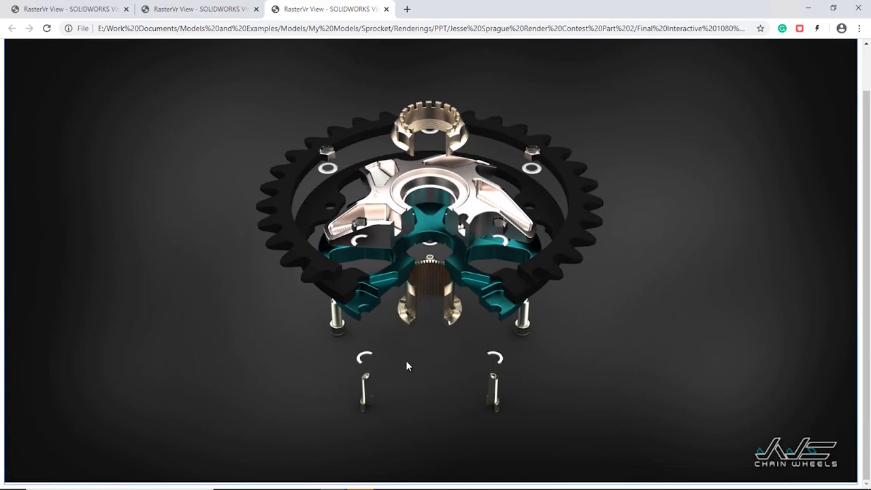
{"action": "mouse_move", "coordinate": [406, 365]}
{"action": "left_mouse_down"}
{"action": "mouse_move", "coordinate": [506, 344]}
{"action": "mouse_move", "coordinate": [425, 372]}
{"action": "mouse_move", "coordinate": [425, 218]}
{"action": "mouse_move", "coordinate": [575, 174]}
{"action": "mouse_move", "coordinate": [296, 156]}
{"action": "mouse_move", "coordinate": [414, 262]}
{"action": "mouse_move", "coordinate": [412, 379]}
{"action": "left_mouse_up"}
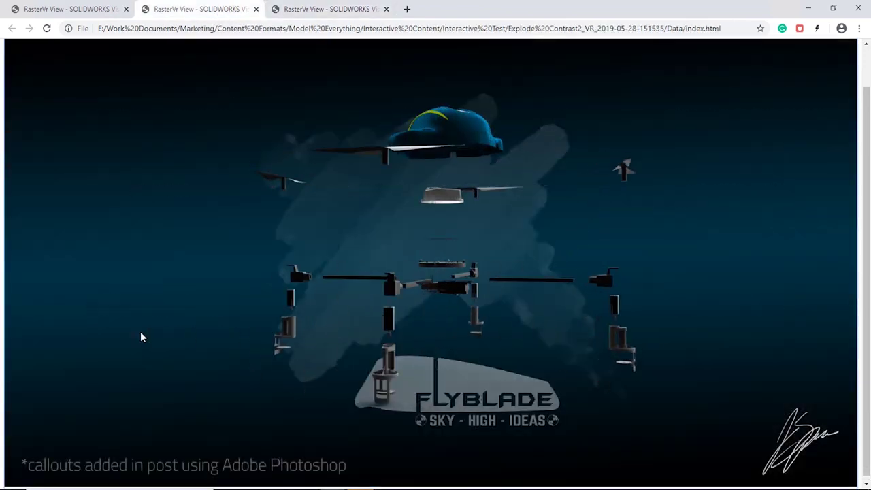
- Rotate the VR drone render to a front view, then follow a drone part link in the SVG catalog
{"action": "left_click_drag", "start_coordinate": [150, 360], "coordinate": [519, 372]}
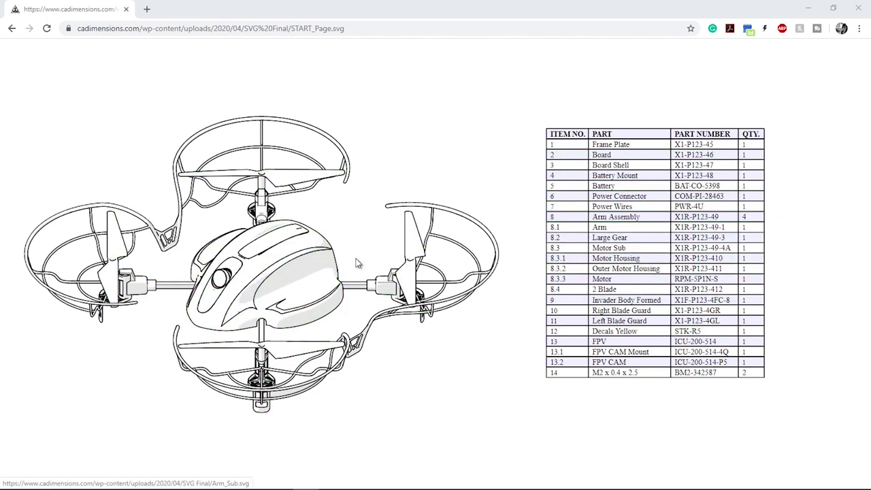
{"action": "left_click", "coordinate": [311, 283]}
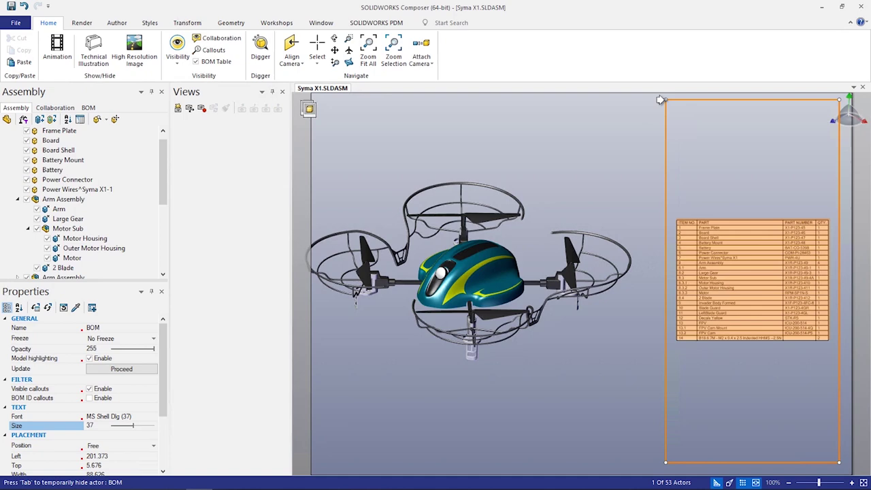
- Align the camera to a standard view of the whole drone and capture it as the START view
{"action": "left_click", "coordinate": [292, 58]}
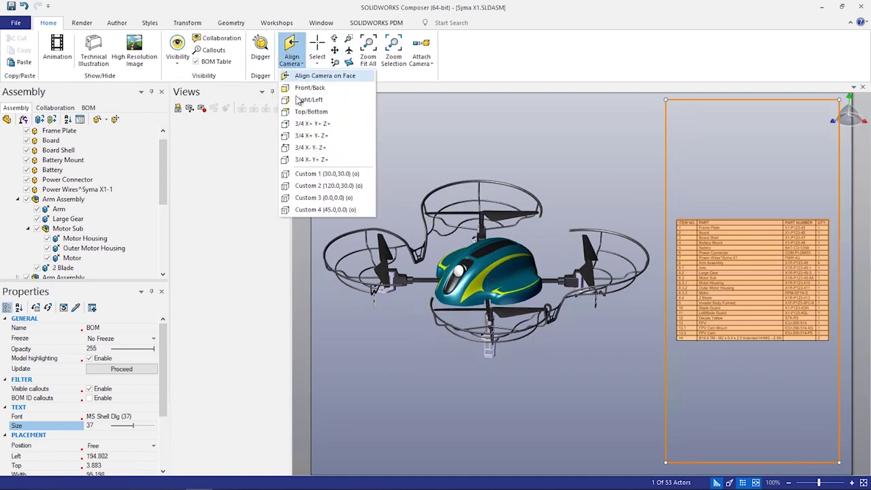
{"action": "left_click", "coordinate": [320, 75]}
{"action": "left_click", "coordinate": [416, 365]}
{"action": "left_click", "coordinate": [177, 107]}
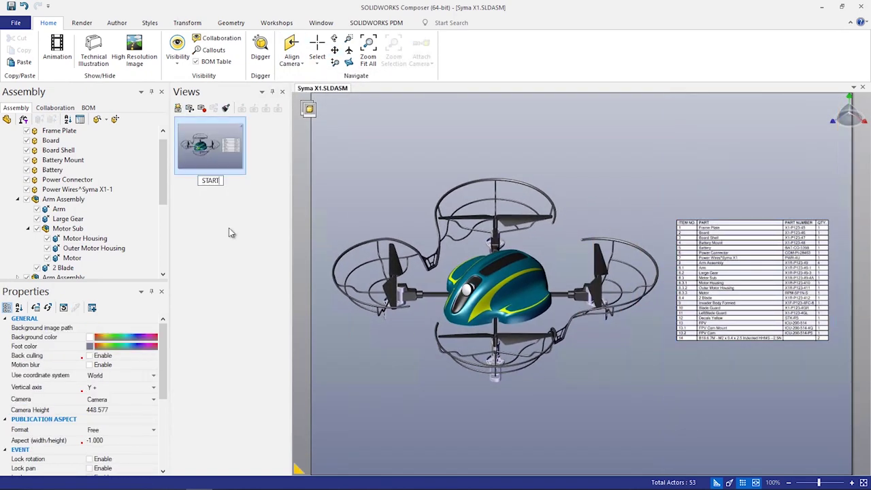
- Isolate the Arm Assembly, slide the arm rod right and linear-explode the motor parts vertically
{"action": "left_click", "coordinate": [62, 200]}
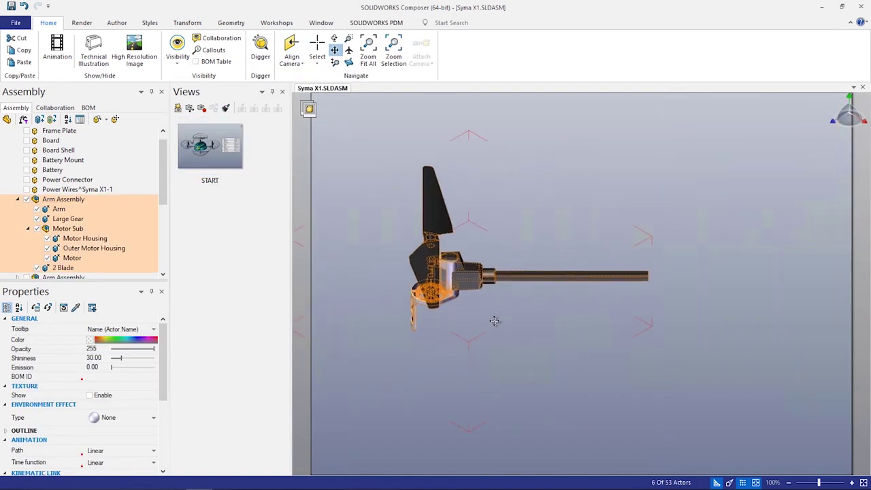
{"action": "left_click", "coordinate": [59, 209]}
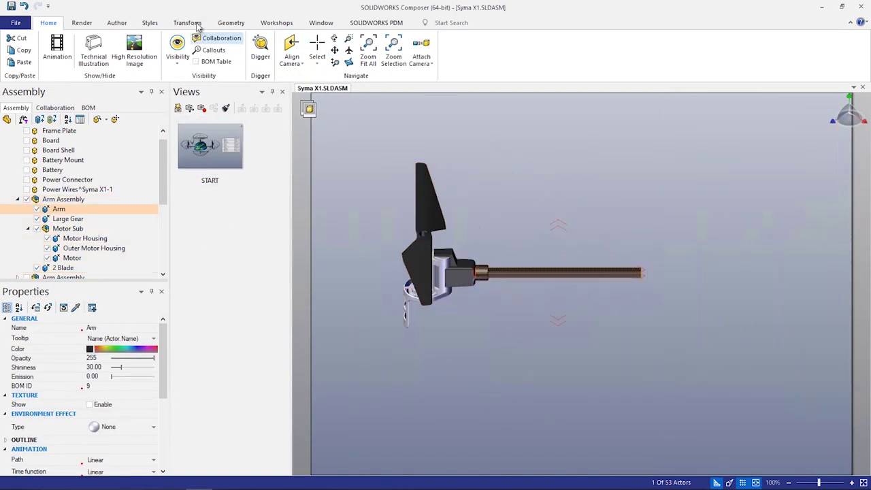
{"action": "left_click", "coordinate": [187, 23]}
{"action": "left_click", "coordinate": [235, 51]}
{"action": "left_click_drag", "start_coordinate": [505, 273], "coordinate": [574, 271]}
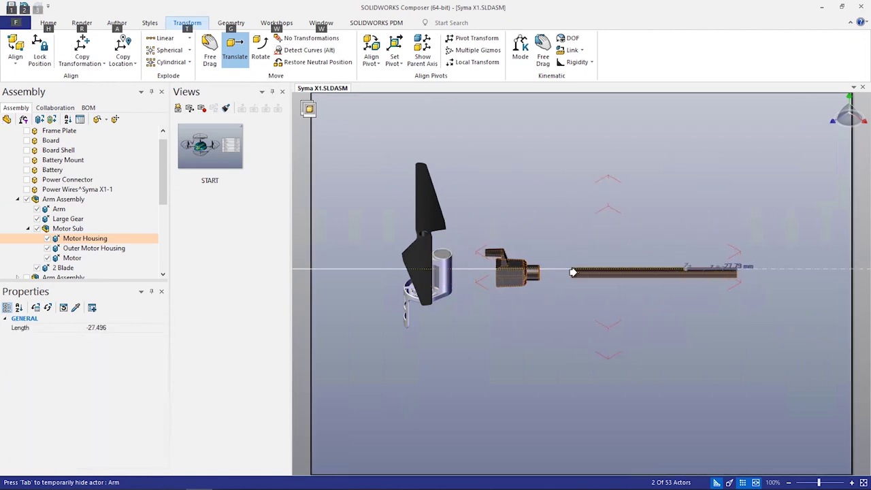
{"action": "left_click_drag", "start_coordinate": [415, 197], "coordinate": [472, 350]}
{"action": "left_click", "coordinate": [166, 38]}
{"action": "left_click_drag", "start_coordinate": [424, 273], "coordinate": [424, 109]}
{"action": "left_click", "coordinate": [235, 51]}
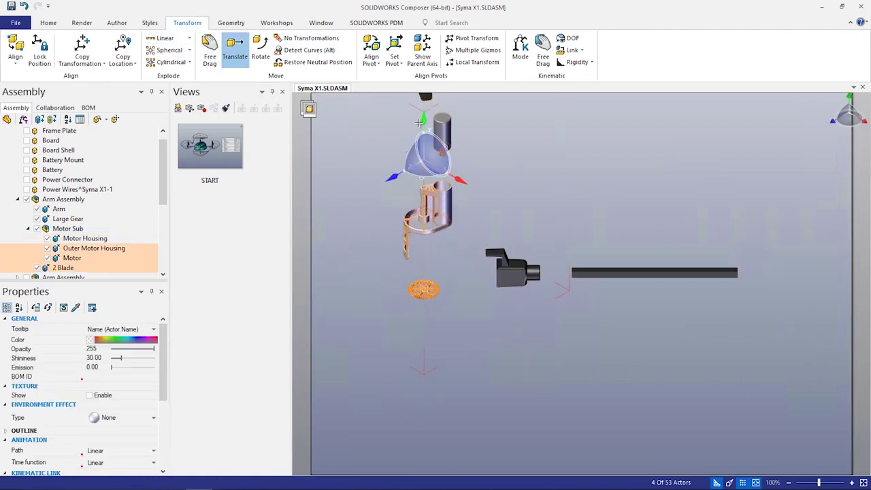
{"action": "left_click", "coordinate": [530, 340]}
- Show the BOM table and save the exploded arm as view 'Arm_Sub'
{"action": "left_click", "coordinate": [55, 107]}
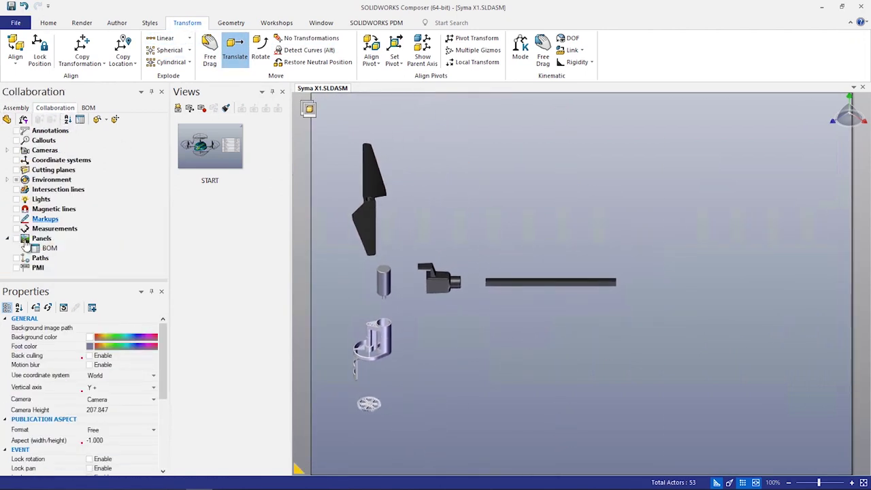
{"action": "left_click", "coordinate": [26, 247]}
{"action": "left_click", "coordinate": [177, 108]}
{"action": "type", "text": "Arm_Sub"}
{"action": "key", "text": "Return"}
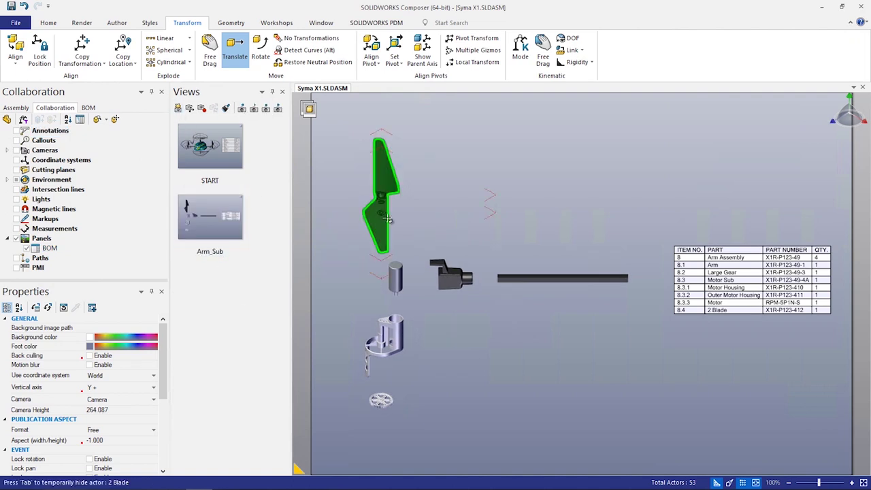
- Isolate the 2 Blade part and save it as view '2_Blade'
{"action": "left_click", "coordinate": [391, 194]}
{"action": "key", "text": "ctrl+i"}
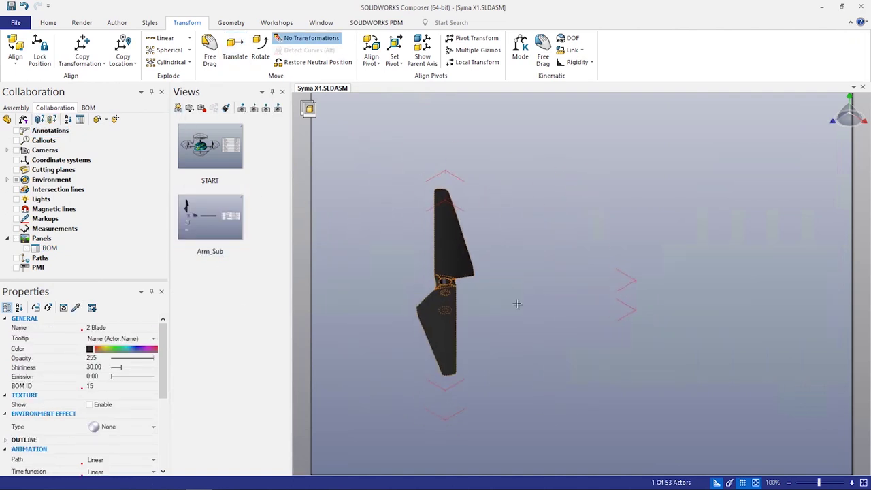
{"action": "left_click", "coordinate": [178, 108]}
{"action": "type", "text": "2_Blade"}
{"action": "key", "text": "Return"}
- Isolate the motor, save it as the Motor view, and return to Arm_Sub
{"action": "left_click", "coordinate": [210, 216]}
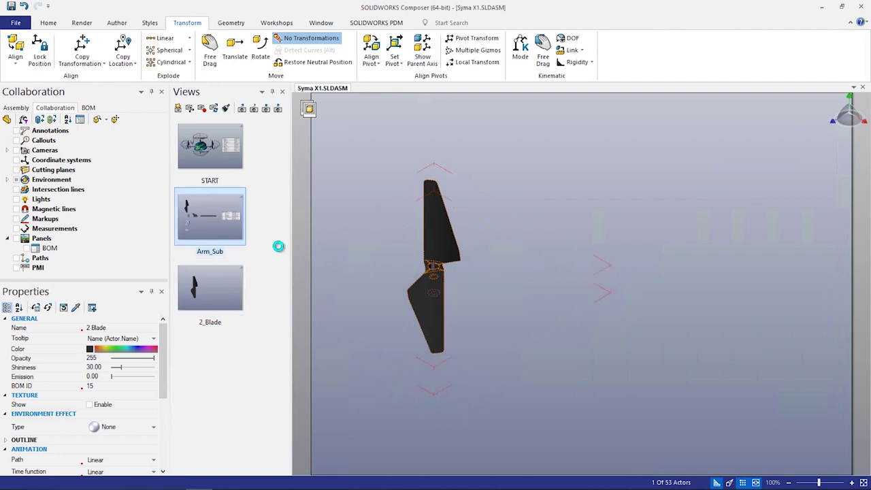
{"action": "key", "text": "ctrl+i"}
{"action": "left_click", "coordinate": [531, 297]}
{"action": "left_click", "coordinate": [177, 109]}
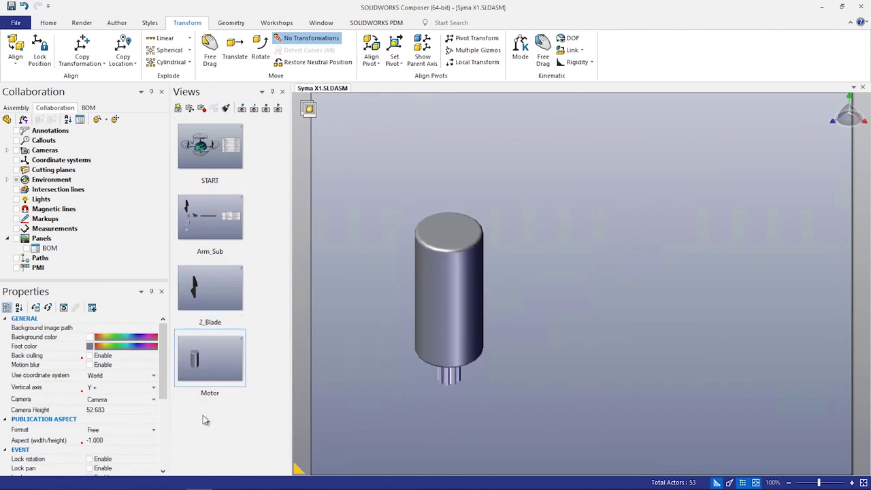
{"action": "left_click", "coordinate": [210, 217]}
- Isolate the Motor Housing and capture it as a new view
{"action": "left_click", "coordinate": [407, 323]}
{"action": "key", "text": "ctrl+i"}
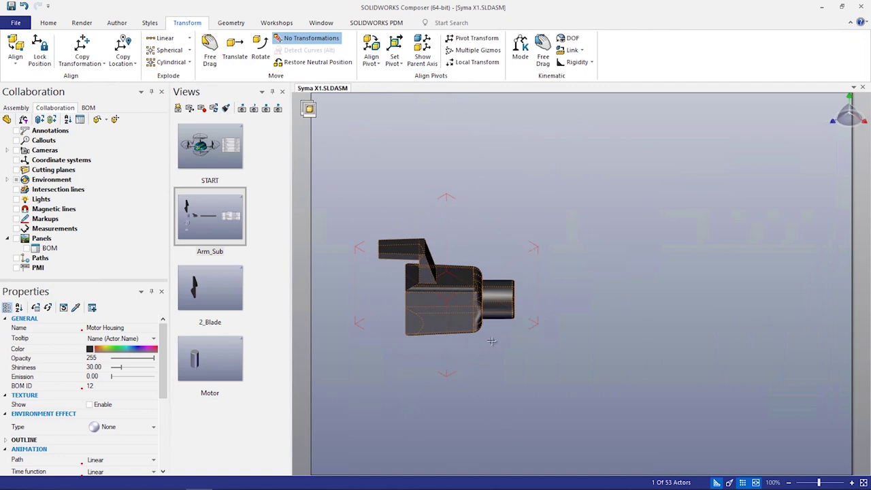
{"action": "left_click", "coordinate": [491, 341]}
{"action": "left_click", "coordinate": [178, 109]}
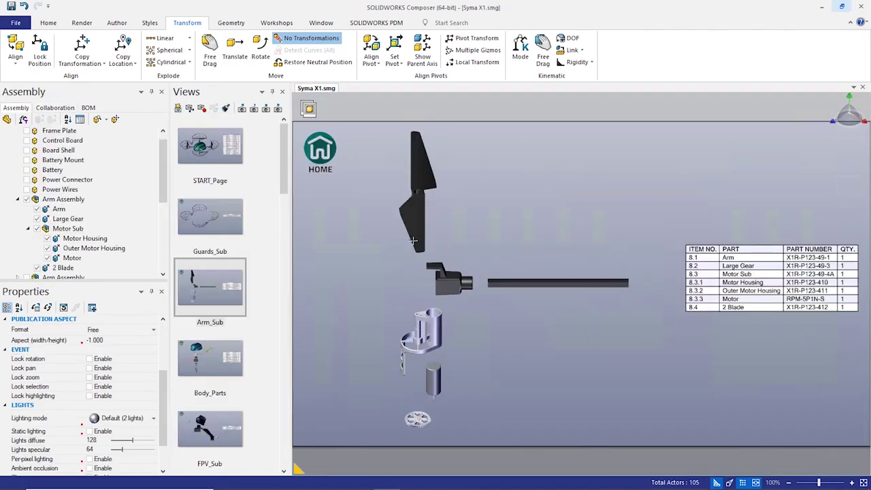
- Set link events for 2 Blade, Motor Housing to Motor_Mount.svg, and Arm to Arm_Length.svg
{"action": "left_click", "coordinate": [413, 240]}
{"action": "left_click", "coordinate": [119, 423]}
{"action": "left_click", "coordinate": [108, 433]}
{"action": "left_click", "coordinate": [108, 434]}
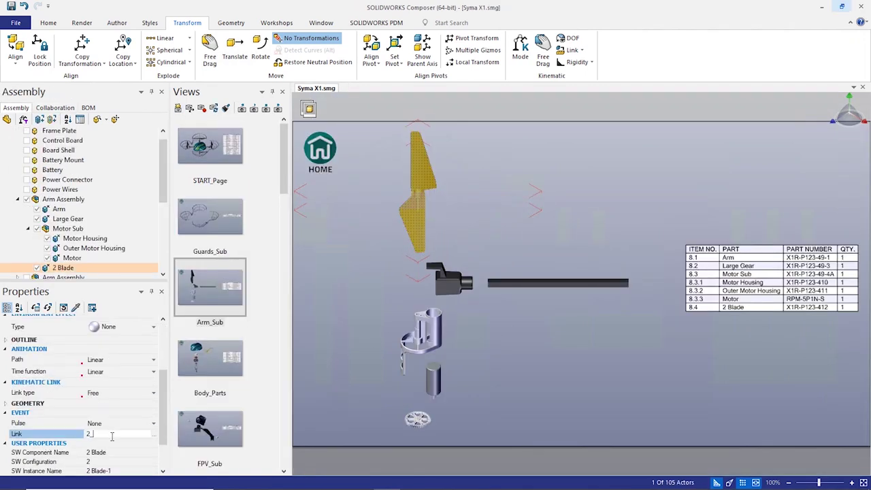
{"action": "left_click", "coordinate": [439, 285]}
{"action": "left_click", "coordinate": [109, 434]}
{"action": "type", "text": "Motor"}
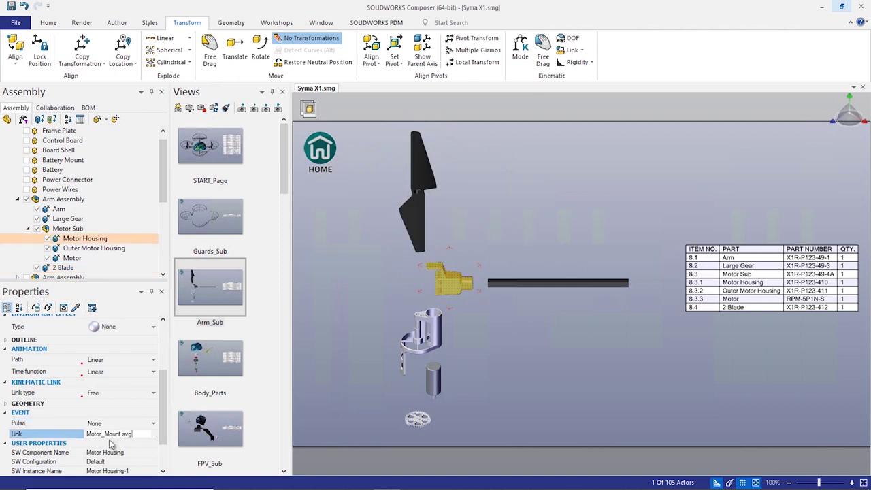
{"action": "key", "text": "Return"}
{"action": "left_click", "coordinate": [558, 282]}
{"action": "left_click", "coordinate": [109, 434]}
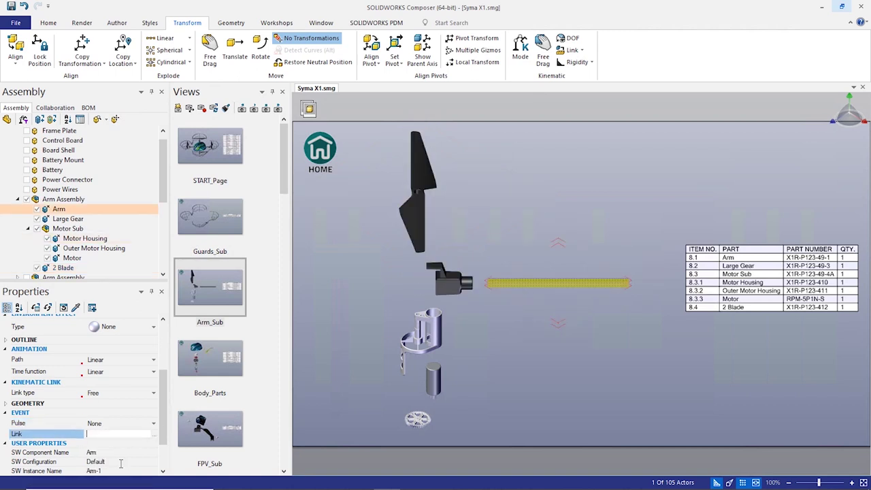
{"action": "type", "text": "Arm_Length.svg"}
{"action": "key", "text": "Return"}
{"action": "left_click", "coordinate": [350, 317]}
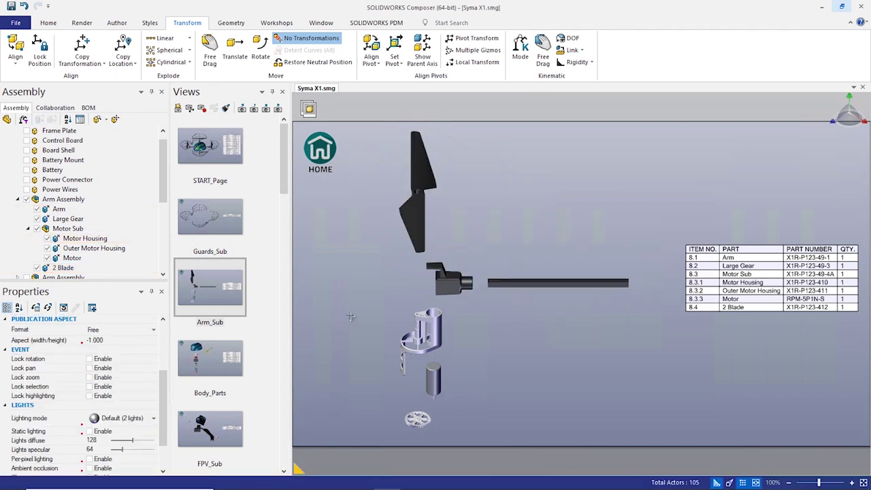
- Export the Arm_Sub view as a Technical Illustration SVG named Arm_Sub
{"action": "scroll", "coordinate": [240, 51], "scroll_direction": "down", "scroll_amount": 2}
{"action": "left_click", "coordinate": [225, 51]}
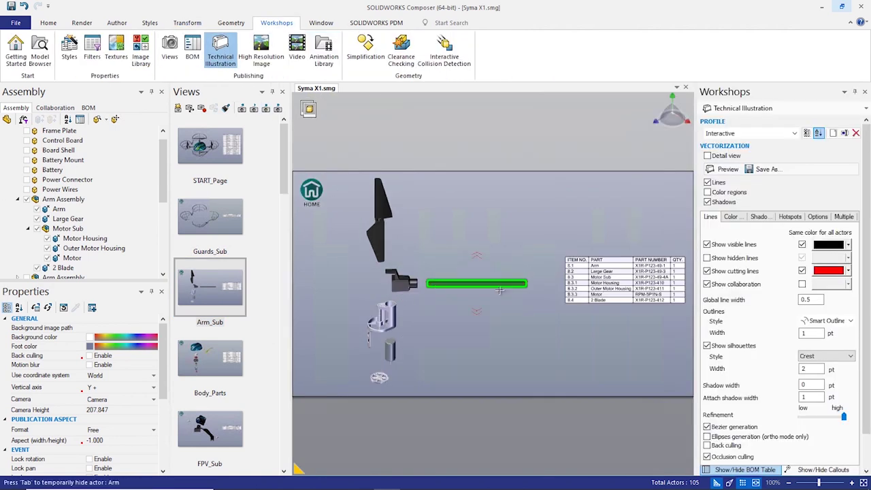
{"action": "left_click", "coordinate": [763, 169]}
{"action": "type", "text": "Arm_SUb"}
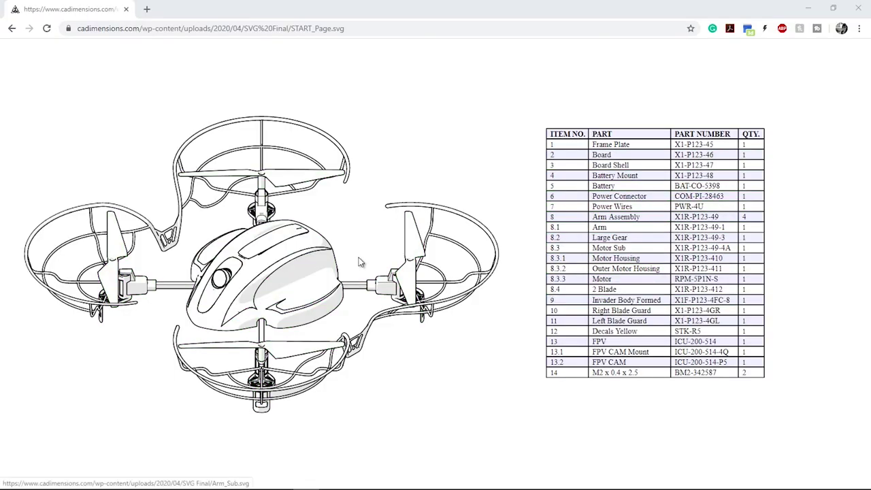
{"action": "left_click", "coordinate": [311, 283]}
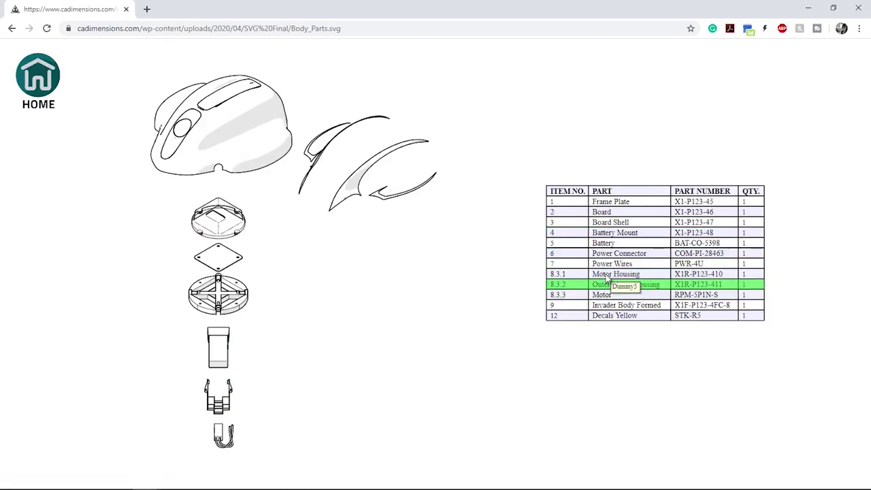
- Visit the Board Shell, Decal Kit and Battery Mount pages via BACK and HOME, then the arm subassembly
{"action": "left_click", "coordinate": [599, 222]}
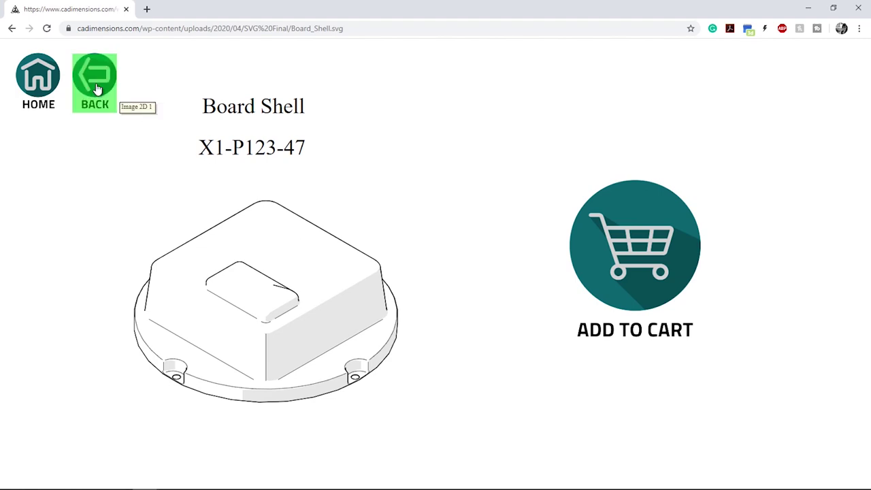
{"action": "left_click", "coordinate": [96, 87]}
{"action": "left_click", "coordinate": [336, 208]}
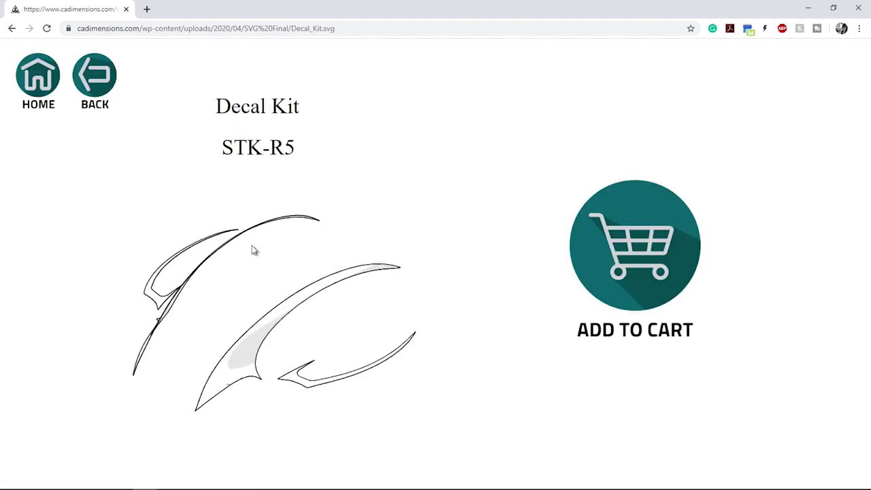
{"action": "left_click", "coordinate": [95, 85]}
{"action": "left_click", "coordinate": [211, 405]}
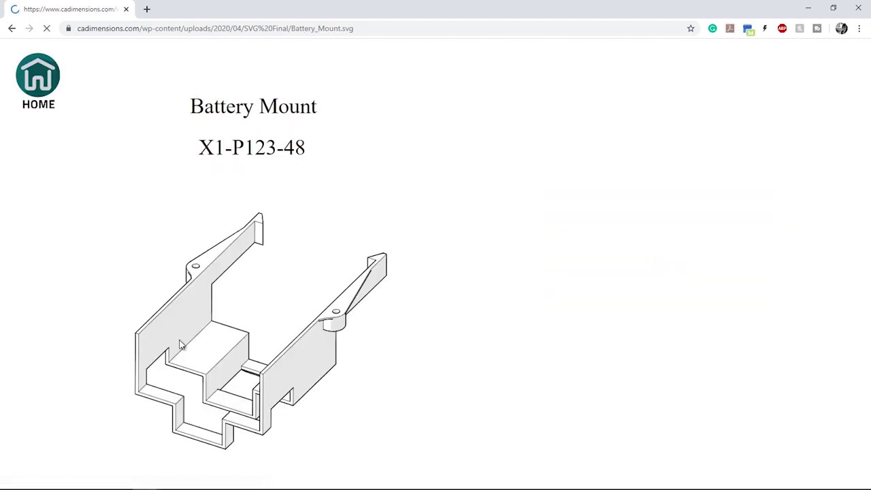
{"action": "left_click", "coordinate": [42, 85]}
{"action": "left_click", "coordinate": [113, 279]}
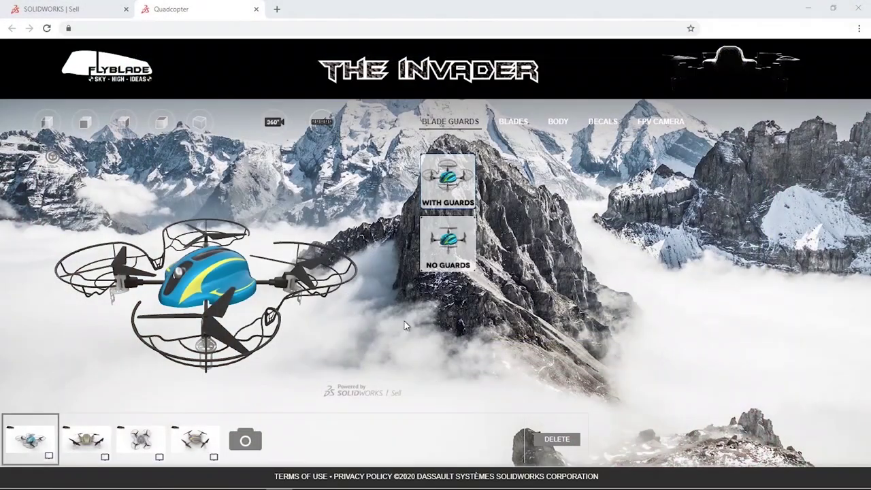
- Configure the drone with No Guards, two-blade propellers and a Carbon FPV body
{"action": "left_click", "coordinate": [441, 239]}
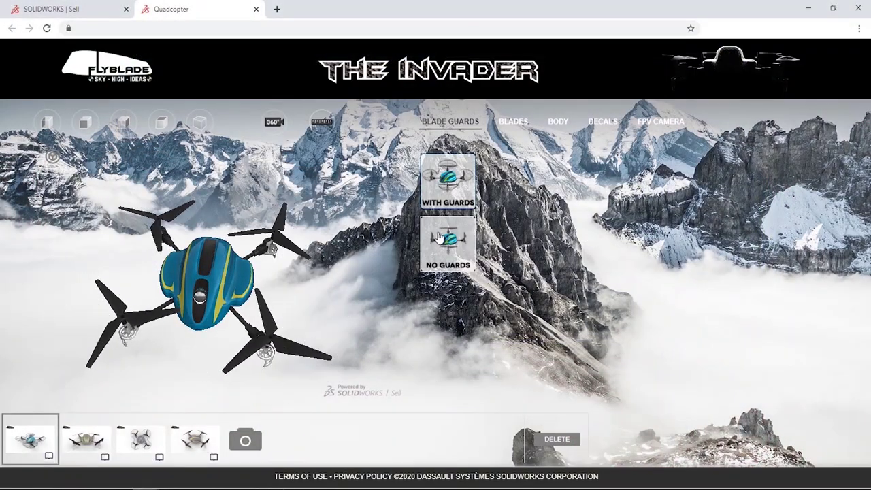
{"action": "left_click", "coordinate": [464, 182]}
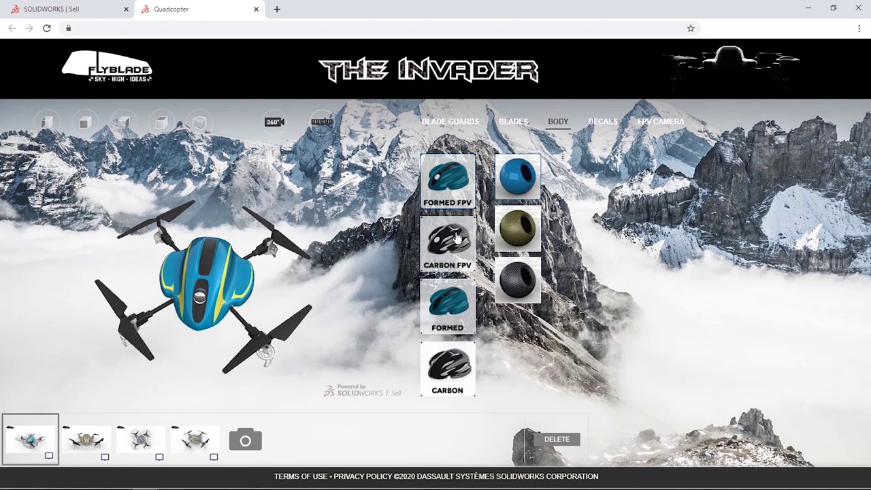
{"action": "left_click", "coordinate": [462, 241]}
{"action": "left_click", "coordinate": [652, 130]}
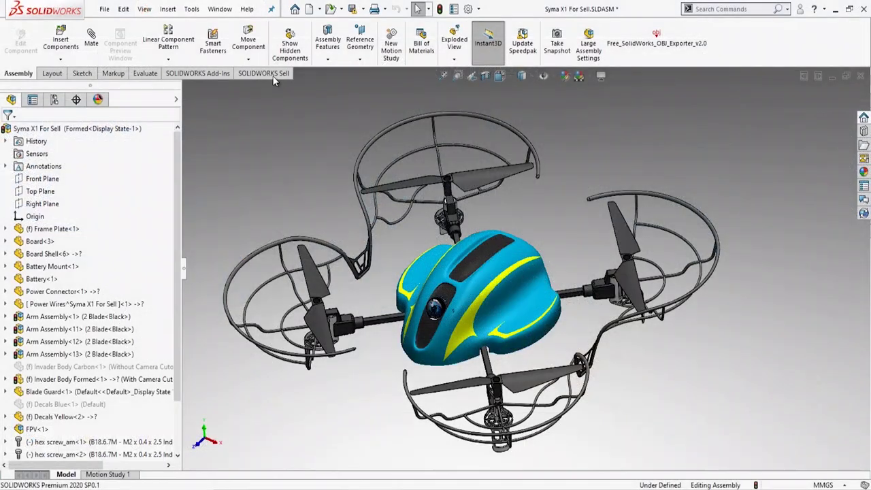
- Publish to SOLIDWORKS Sell with Arm Assembly-1 checked in the export group
{"action": "left_click", "coordinate": [15, 38]}
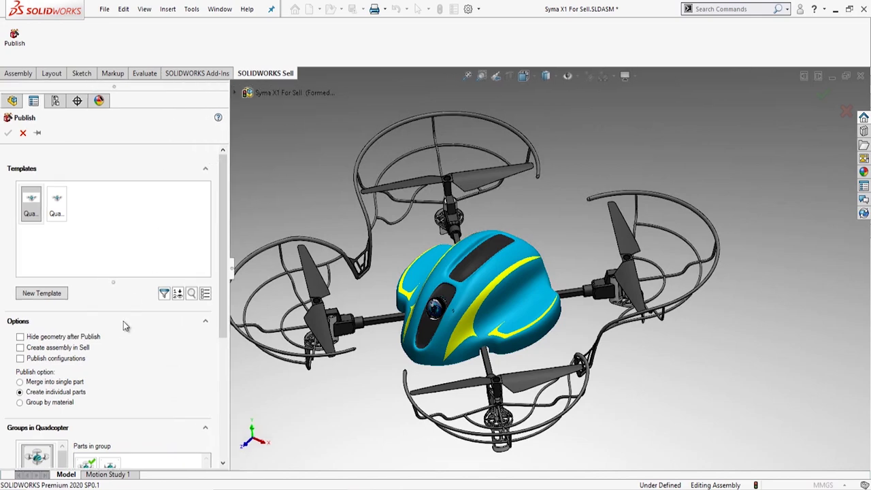
{"action": "scroll", "coordinate": [69, 324], "scroll_direction": "down", "scroll_amount": 3}
{"action": "scroll", "coordinate": [69, 325], "scroll_direction": "down", "scroll_amount": 2}
{"action": "scroll", "coordinate": [136, 391], "scroll_direction": "down", "scroll_amount": 4}
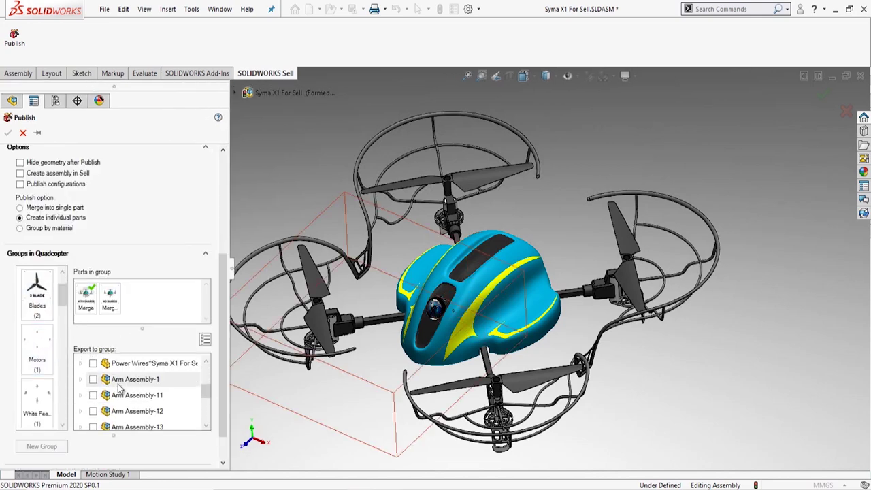
{"action": "left_click", "coordinate": [131, 384]}
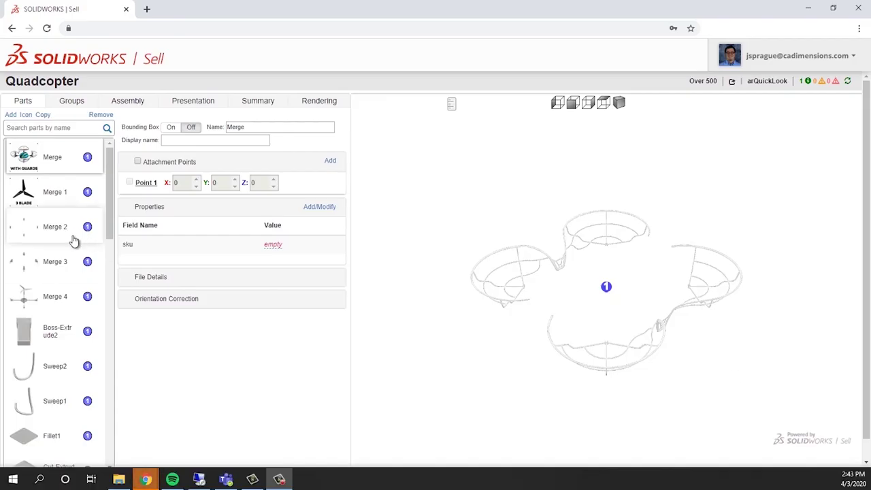
- Step through the Quadcopter parts, inspect the Blades group, and load the full assembly
{"action": "key", "text": "Down"}
{"action": "key", "text": "Down"}
{"action": "key", "text": "Down"}
{"action": "key", "text": "Down"}
{"action": "key", "text": "Down"}
{"action": "key", "text": "Down"}
{"action": "key", "text": "Down"}
{"action": "key", "text": "Down"}
{"action": "key", "text": "Down"}
{"action": "key", "text": "Down"}
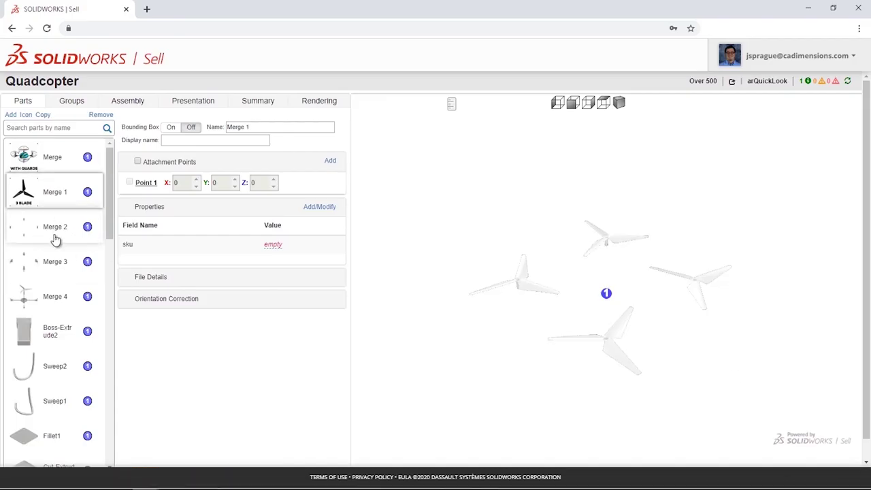
{"action": "left_click", "coordinate": [72, 103]}
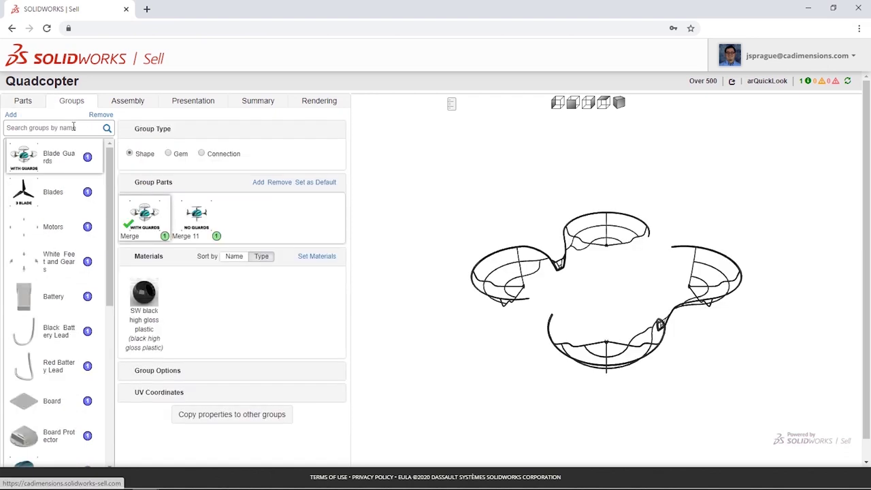
{"action": "left_click", "coordinate": [76, 200]}
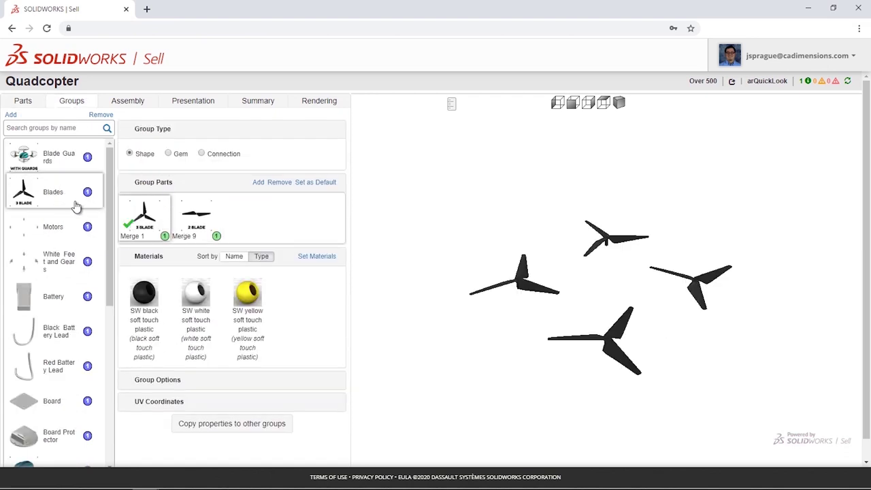
{"action": "left_click", "coordinate": [123, 102]}
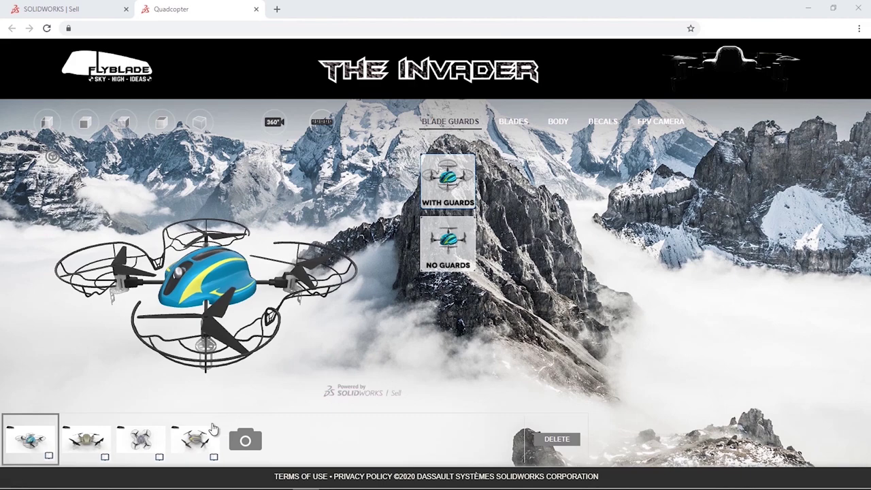
- Load two saved drone configurations, then switch the drone to No Guards
{"action": "left_click", "coordinate": [196, 441]}
{"action": "left_click", "coordinate": [151, 446]}
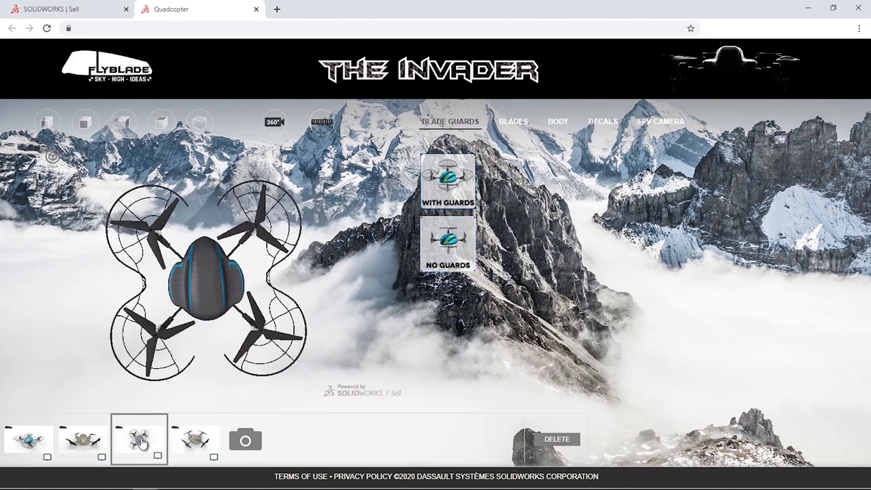
{"action": "left_click", "coordinate": [436, 263]}
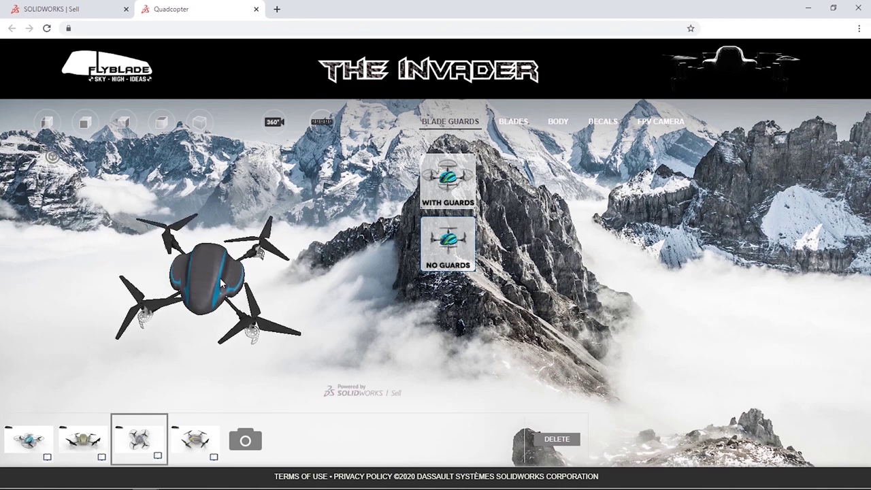
- Give the drone an olive body and start its 360° rotation
{"action": "left_click", "coordinate": [601, 123]}
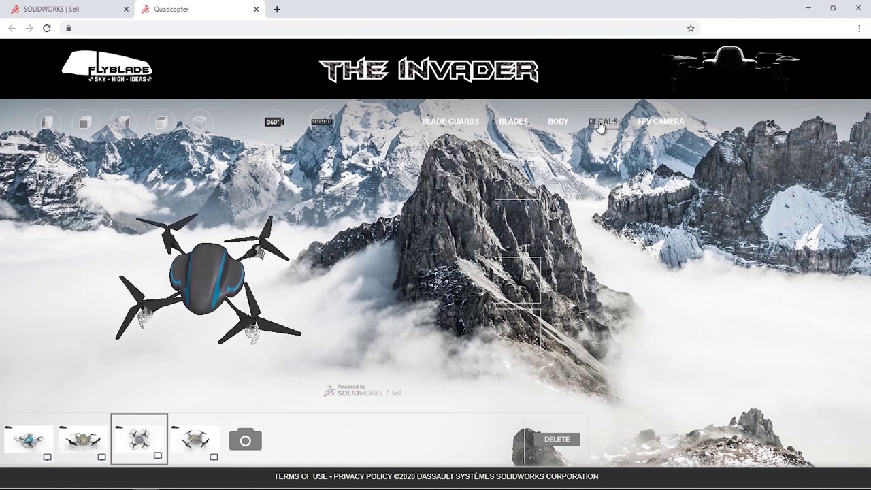
{"action": "left_click", "coordinate": [558, 127]}
{"action": "left_click", "coordinate": [525, 238]}
{"action": "left_click", "coordinate": [590, 135]}
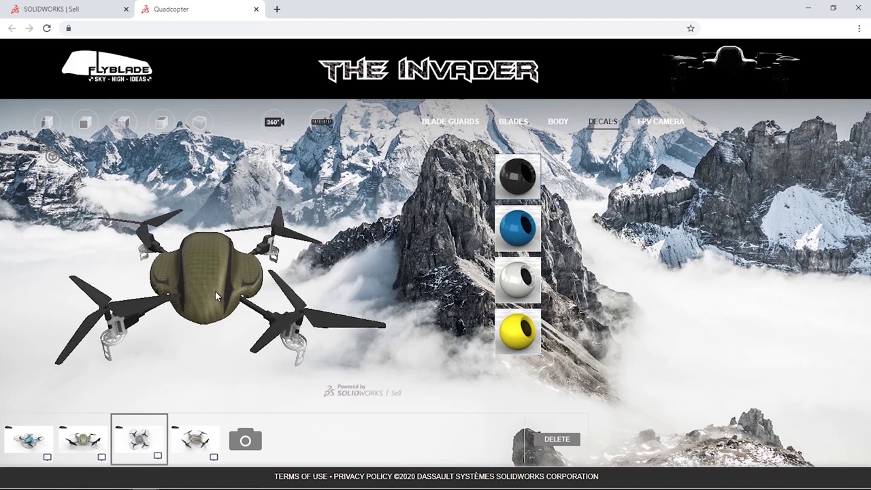
{"action": "left_click", "coordinate": [273, 122]}
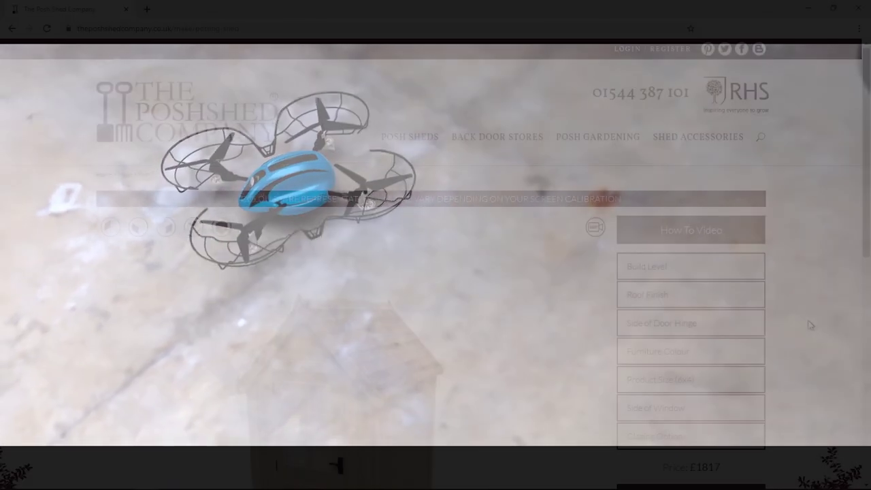
- Browse the roof and hinge options, then set the potting shed size to 10x8
{"action": "left_click", "coordinate": [623, 185]}
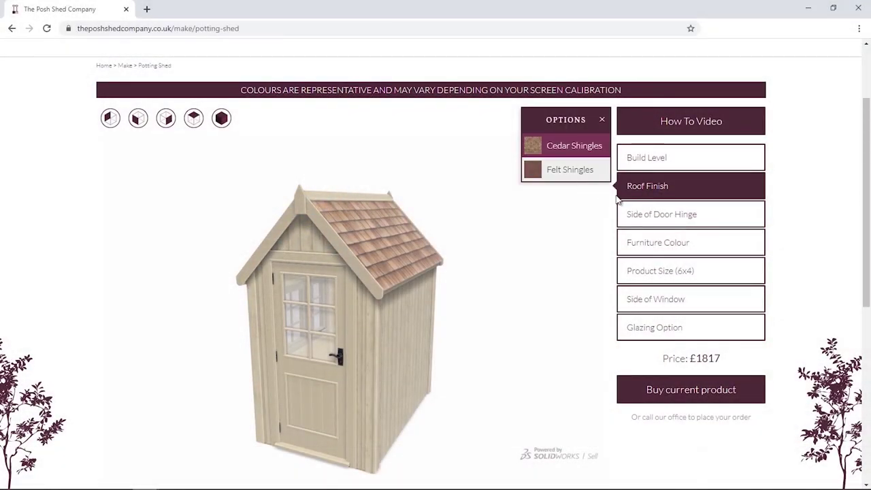
{"action": "left_click", "coordinate": [639, 217]}
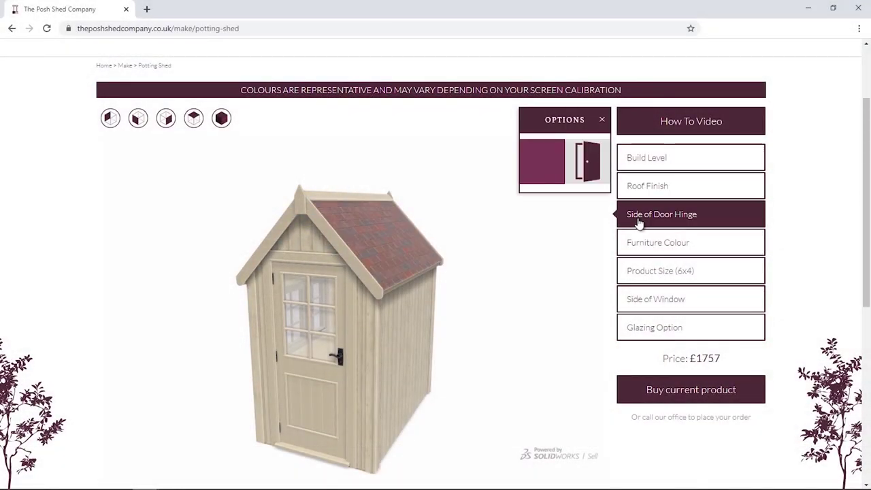
{"action": "left_click", "coordinate": [634, 273]}
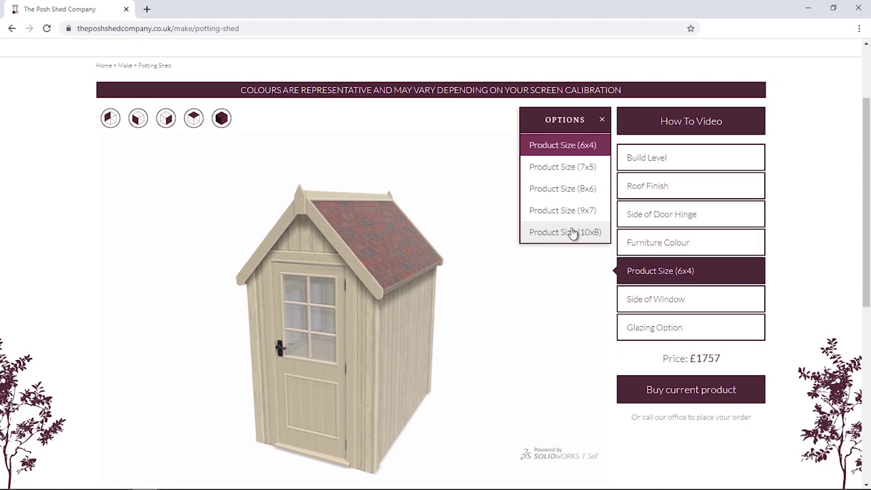
{"action": "left_click", "coordinate": [572, 232]}
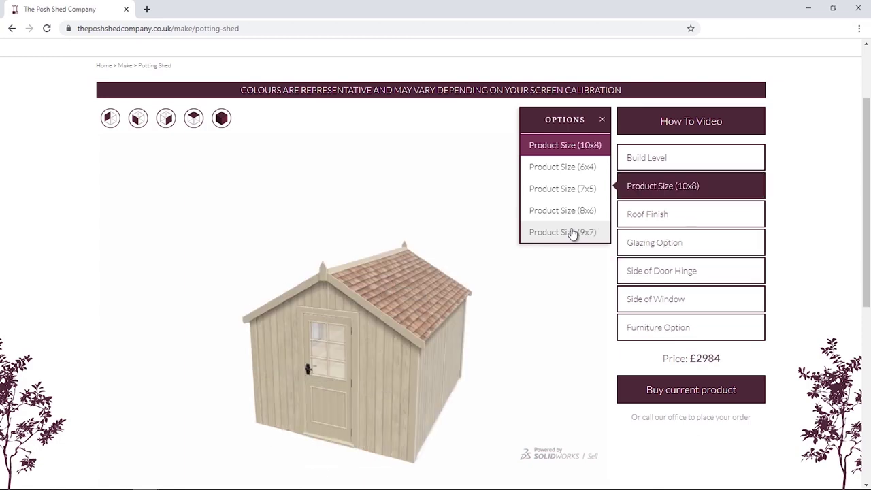
- Give the door furniture a Brass Effect finish and close the options panel
{"action": "left_click", "coordinate": [629, 325]}
{"action": "left_click", "coordinate": [565, 170]}
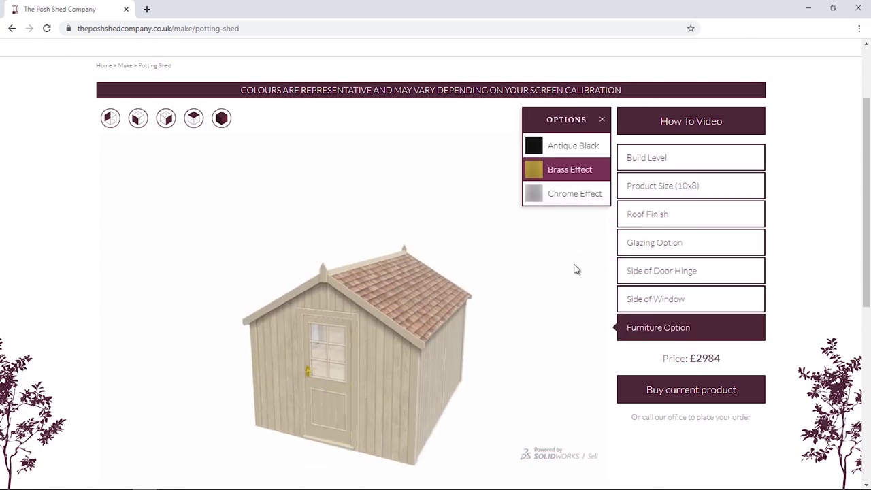
{"action": "left_click", "coordinate": [602, 119]}
{"action": "scroll", "coordinate": [678, 385], "scroll_direction": "down", "scroll_amount": 2}
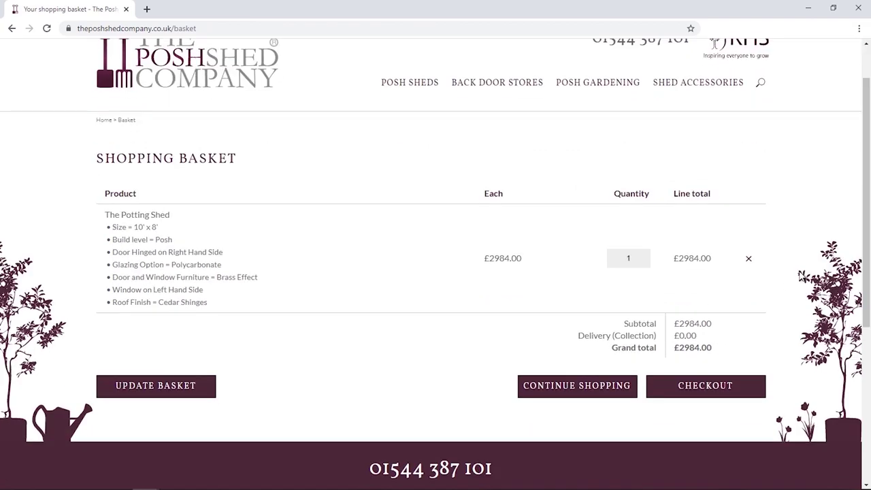